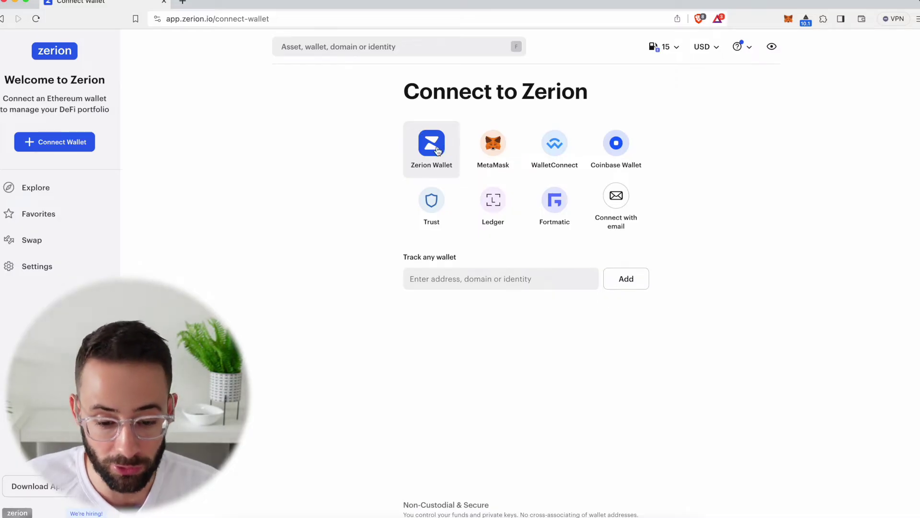
# Connect MetaMask to Zerion and briefly check the extension's balance popup
pyautogui.click(497, 145)
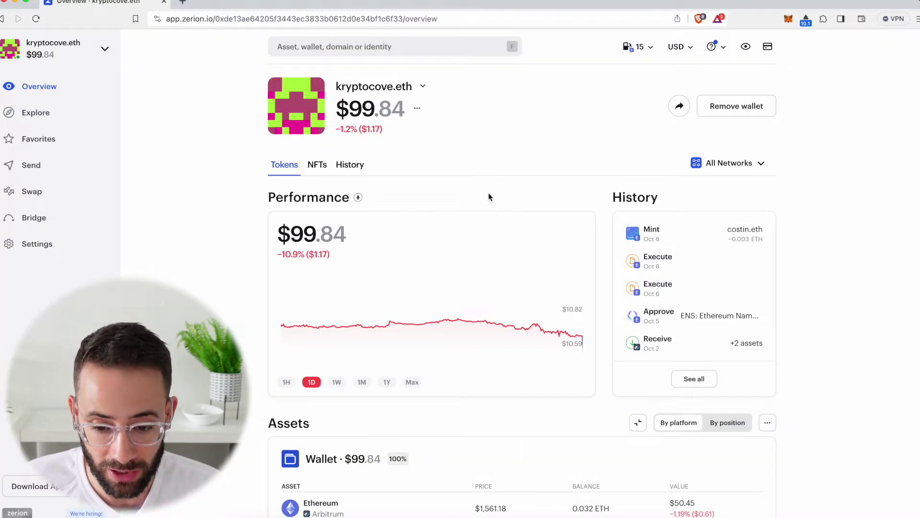
pyautogui.click(787, 19)
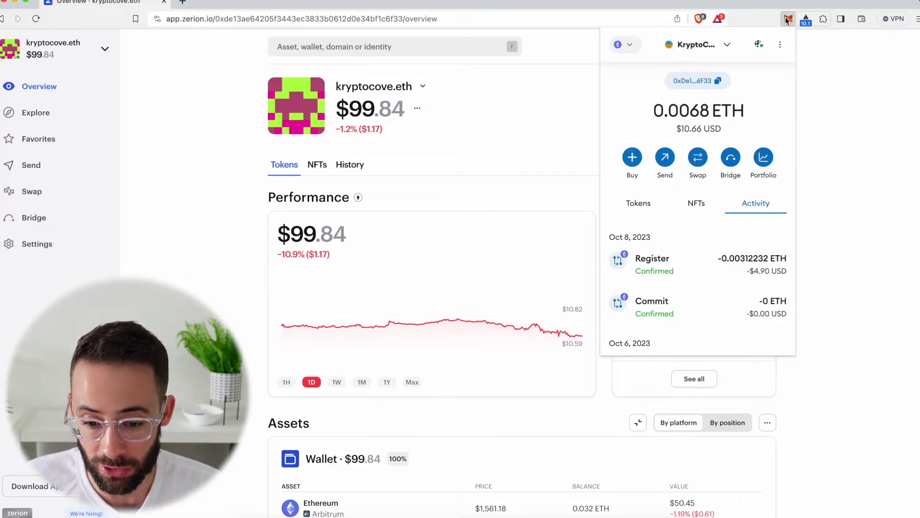
pyautogui.click(430, 207)
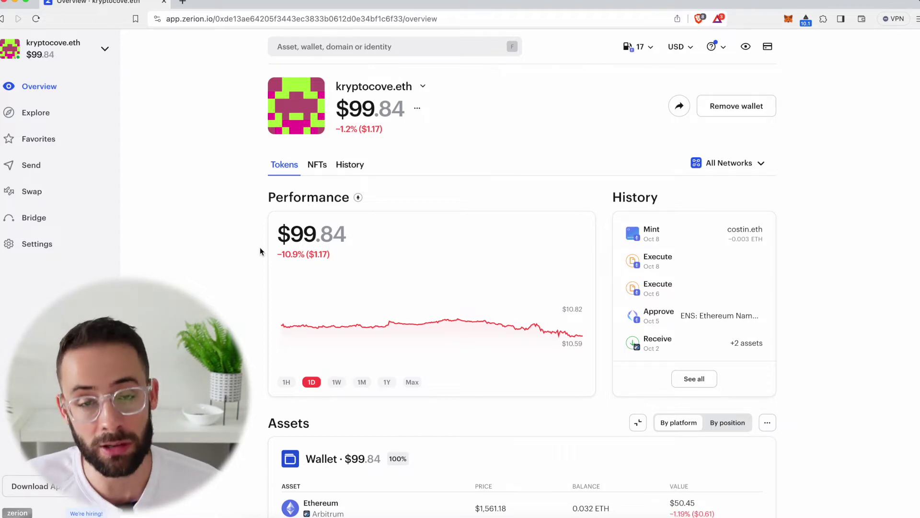
# Scroll down to the Assets section listing $99.83 in tokens across six networks
pyautogui.scroll(-1, 261, 246)
pyautogui.scroll(-10, 258, 243)
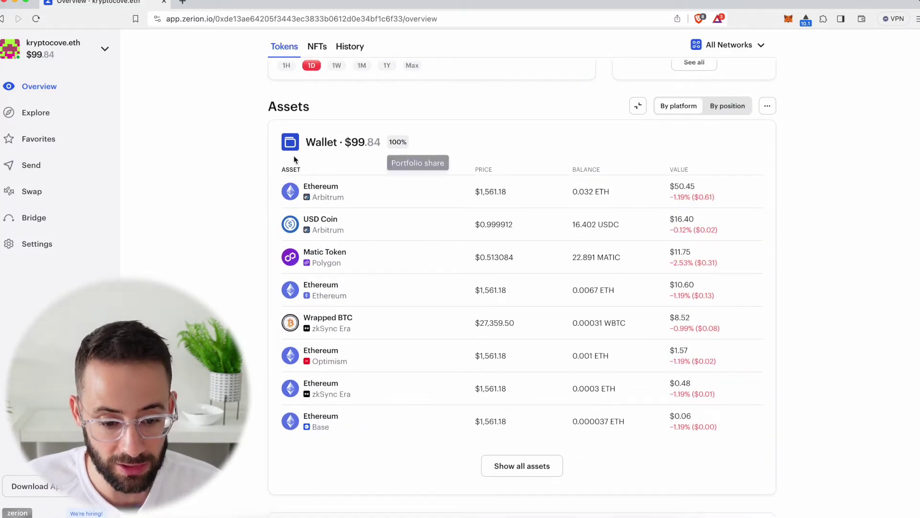
pyautogui.scroll(5, 376, 158)
pyautogui.scroll(-5, 322, 206)
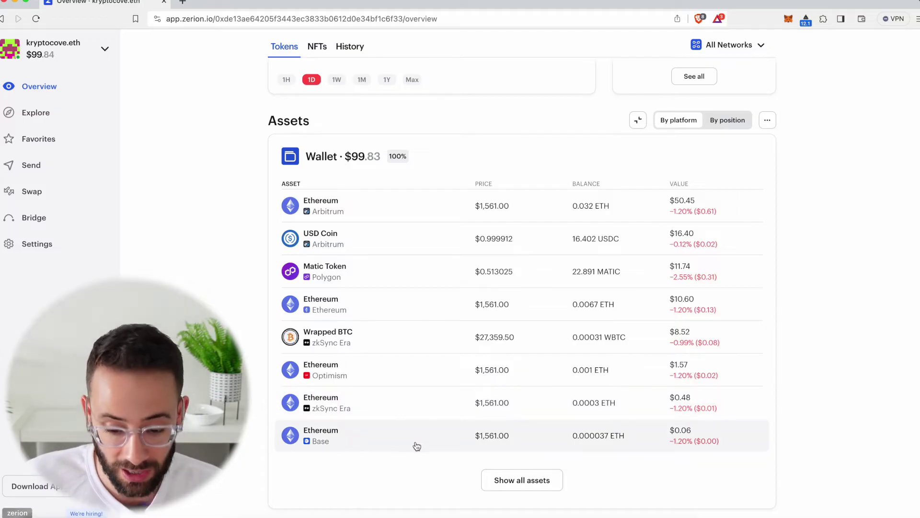
pyautogui.click(508, 479)
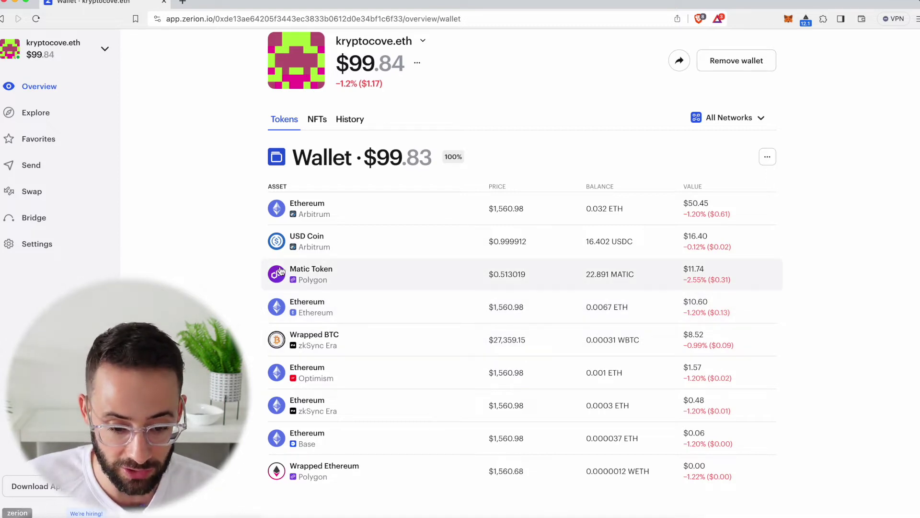
pyautogui.scroll(2, 225, 240)
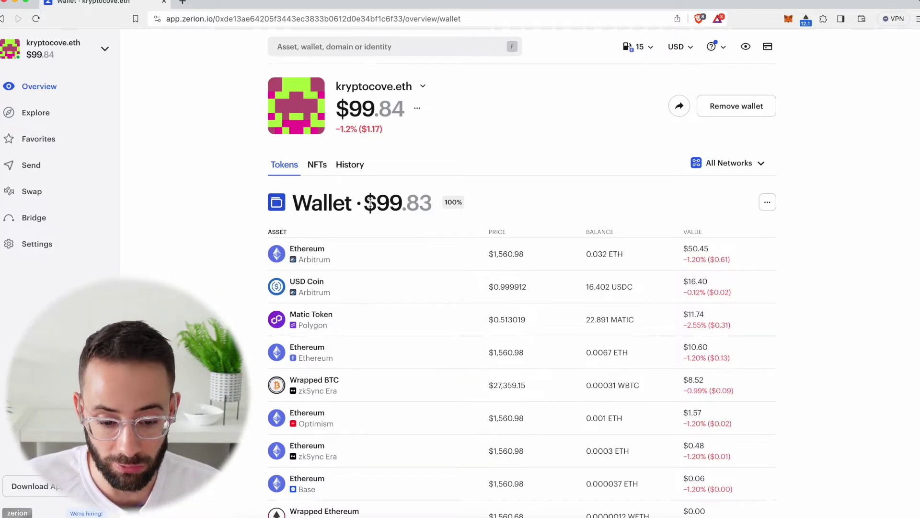
pyautogui.moveTo(365, 204); pyautogui.dragTo(425, 204)
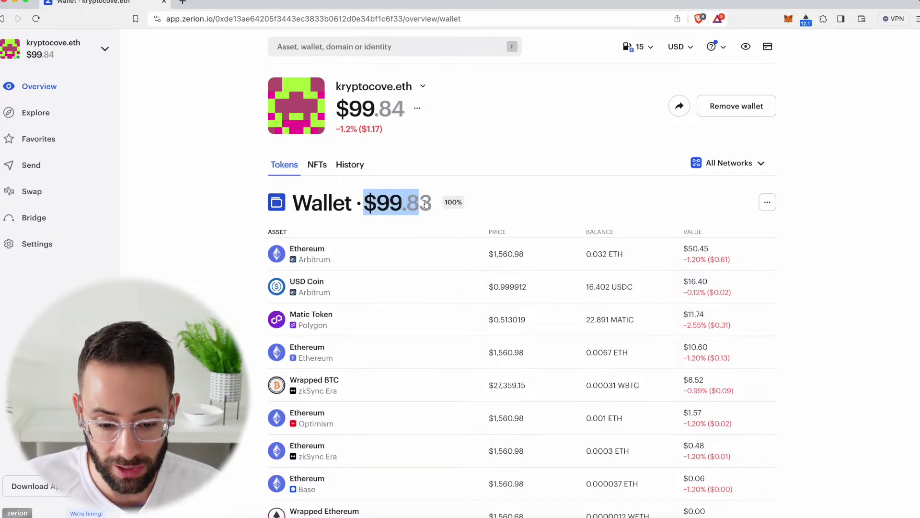
pyautogui.click(349, 220)
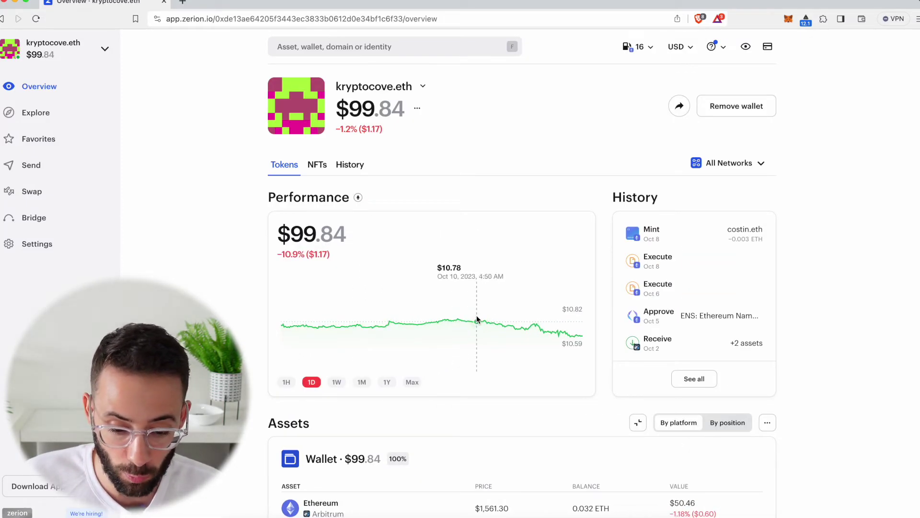
# Switch the performance chart through Max to the 1Y range, showing a +9,983.8% gain
pyautogui.click(415, 381)
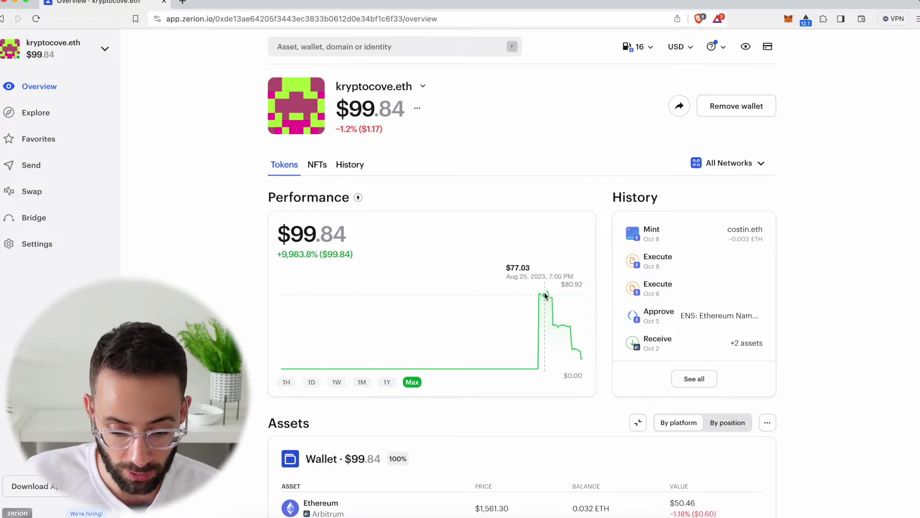
pyautogui.click(386, 382)
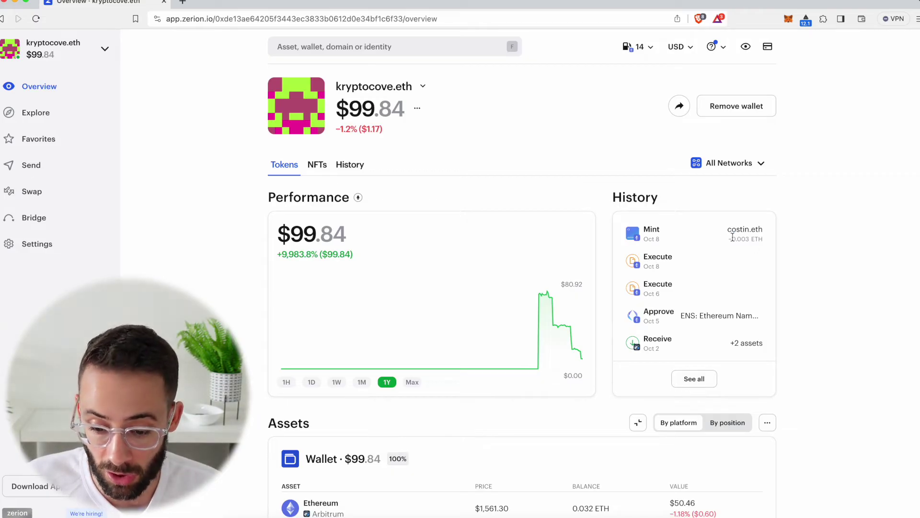
# Browse the wallet's transaction history on the History tab
pyautogui.click(353, 167)
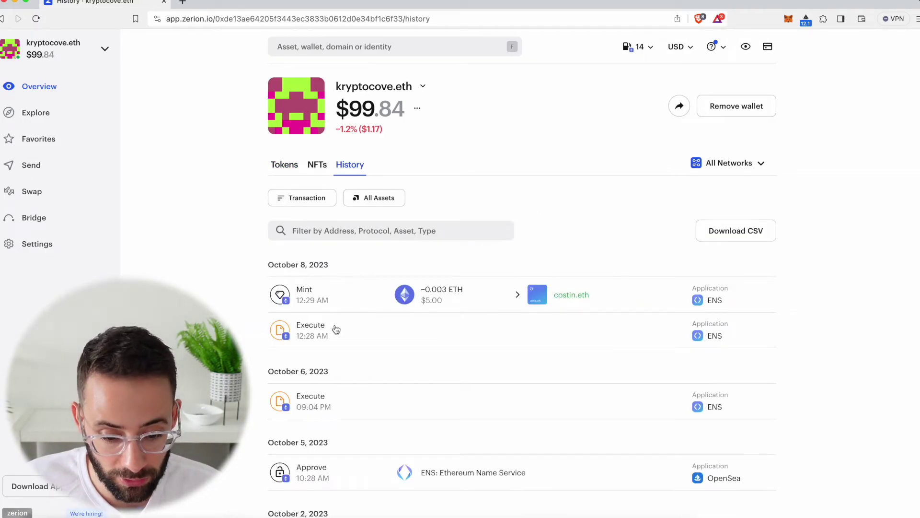
pyautogui.scroll(-3, 397, 319)
pyautogui.scroll(3, 354, 240)
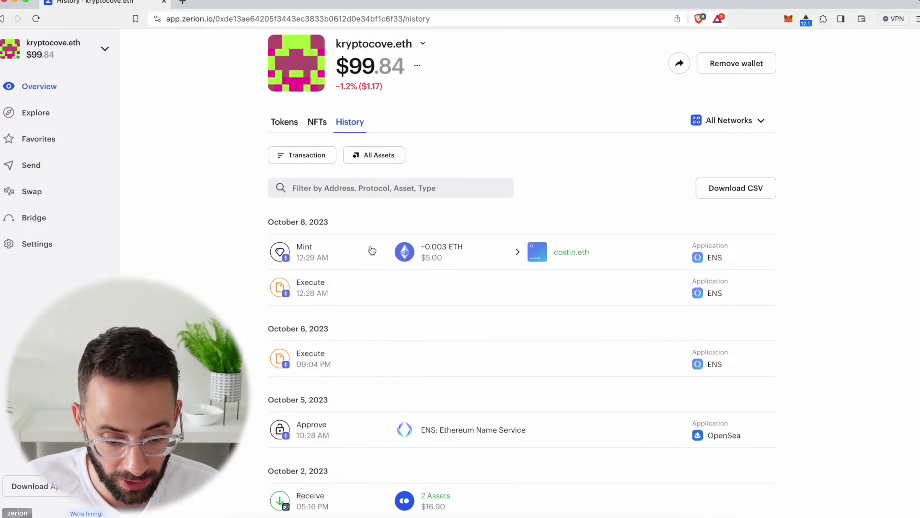
# Scroll through the NFT collection cards, then return to the portfolio overview
pyautogui.click(317, 166)
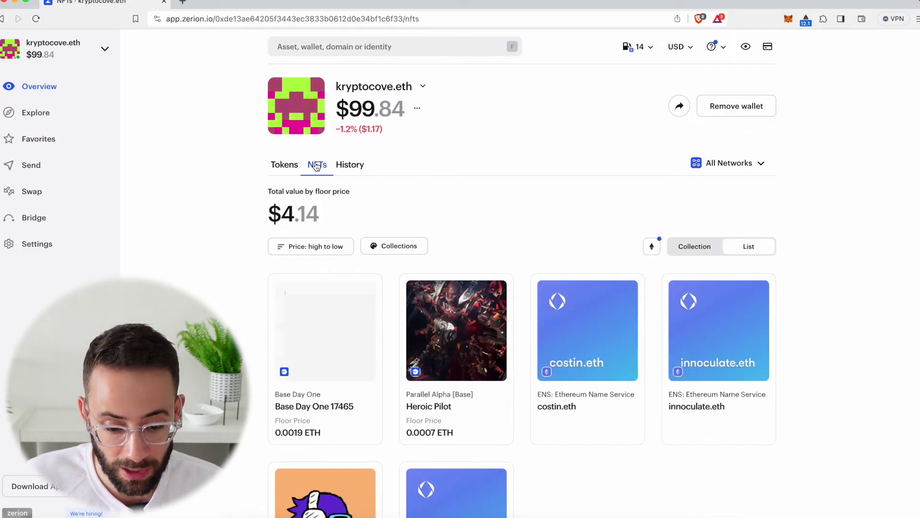
pyautogui.scroll(-3, 301, 330)
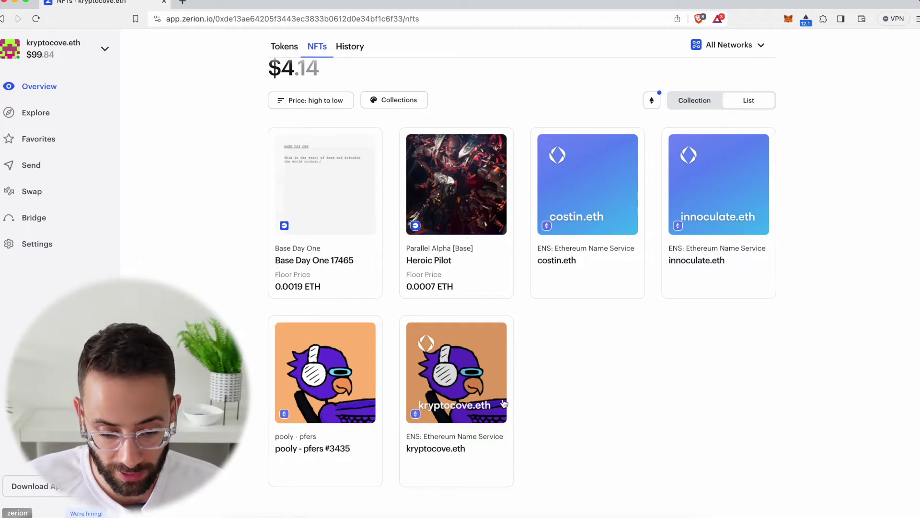
pyautogui.scroll(2, 269, 271)
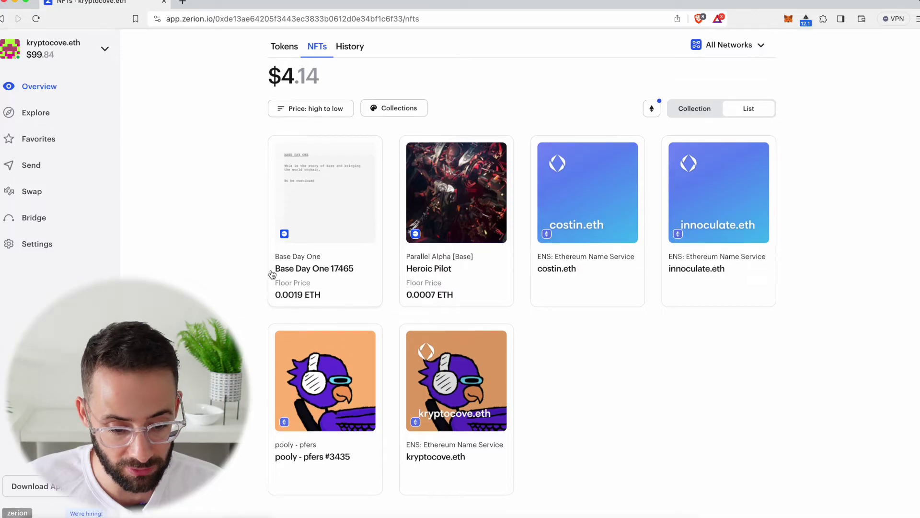
pyautogui.scroll(4, 430, 269)
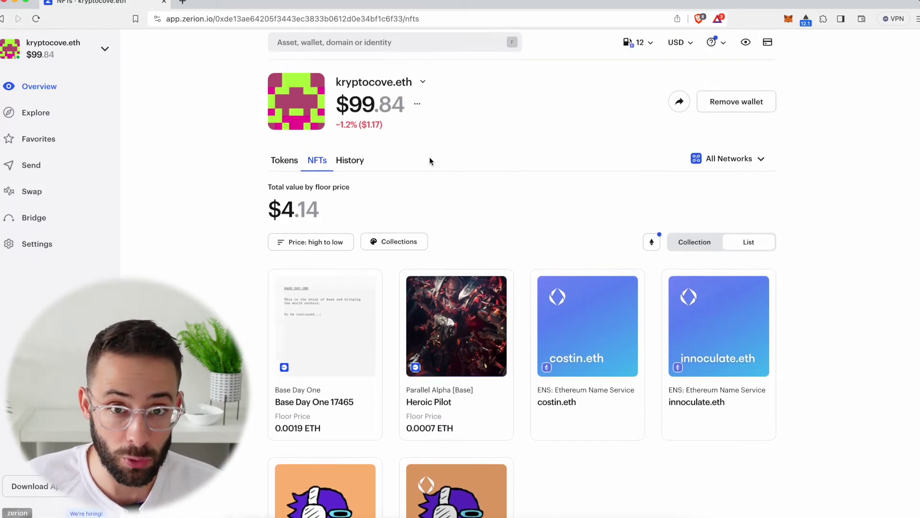
pyautogui.press('super+bracketleft')
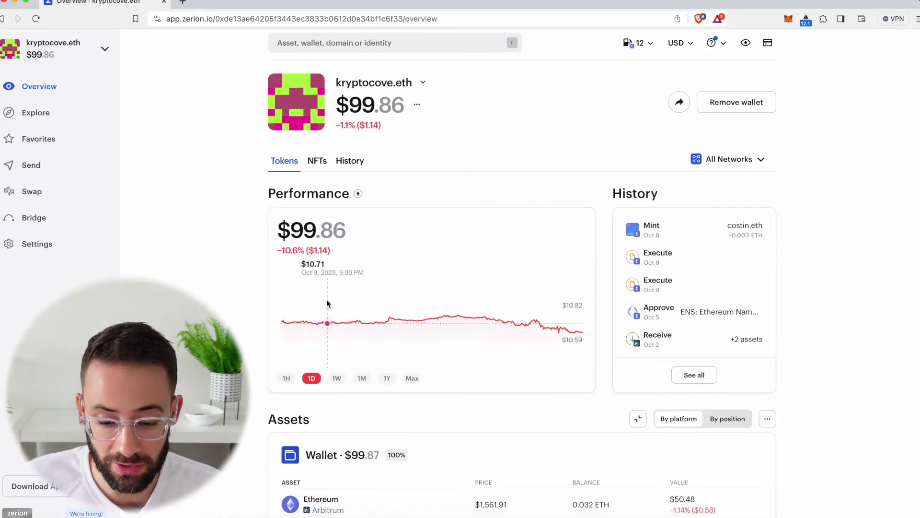
# From Explore, open the full 'The Merge: Staked ETH' list, led by stETH Curve yVault 2.0
pyautogui.scroll(-1, 326, 304)
pyautogui.scroll(1, 324, 301)
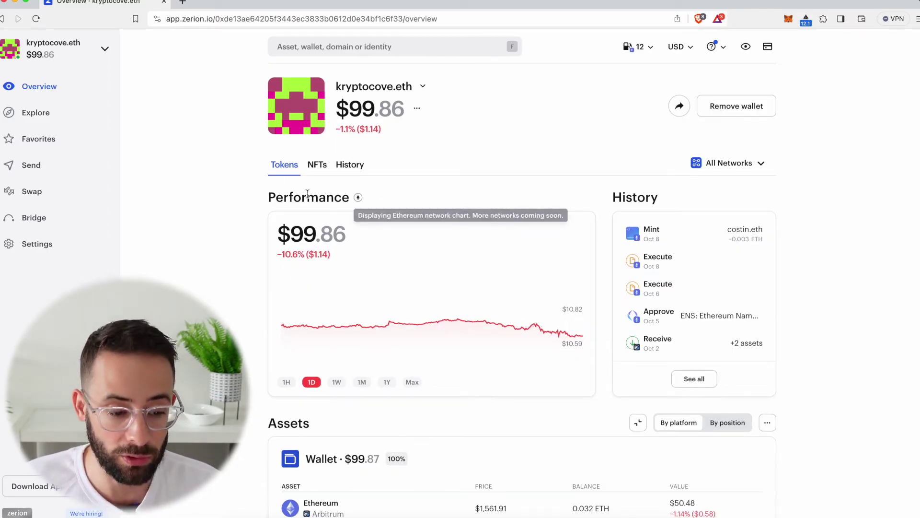
pyautogui.click(36, 112)
pyautogui.scroll(-1, 240, 182)
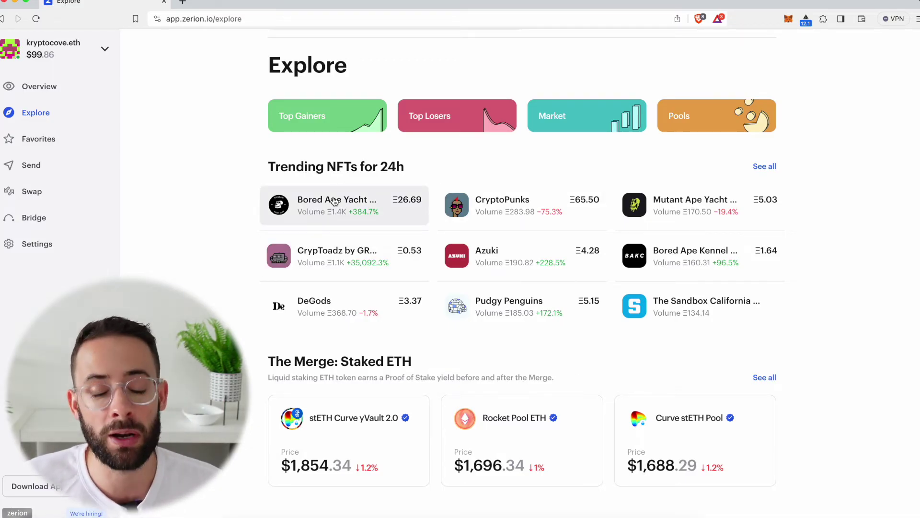
pyautogui.scroll(-4, 331, 206)
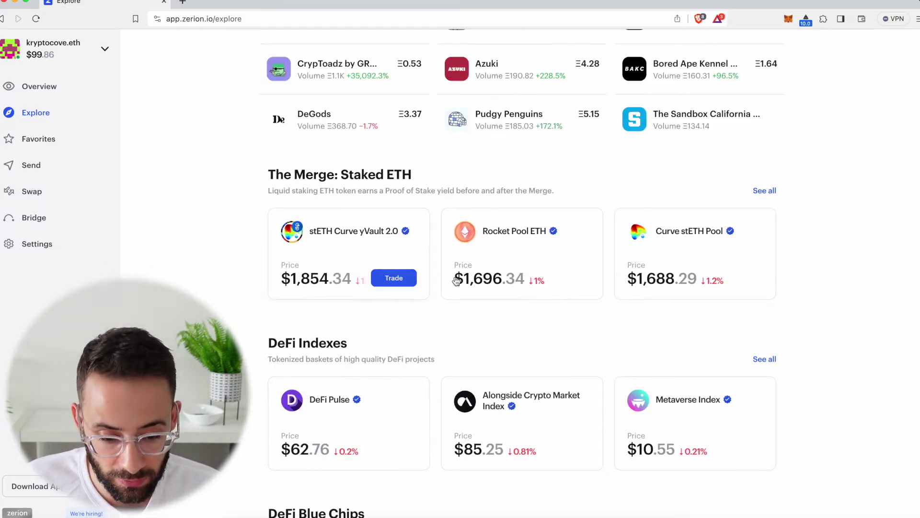
pyautogui.click(770, 191)
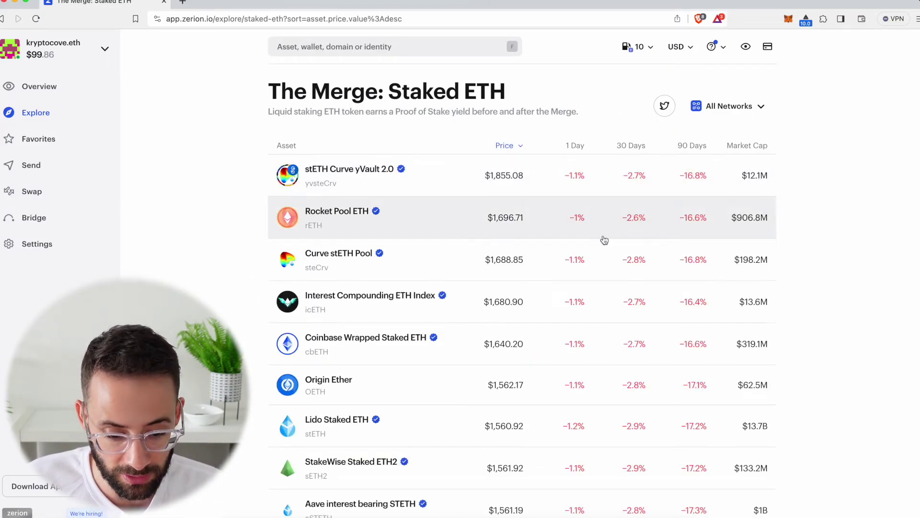
# Return to Explore and open the full DeFi Indexes list, topped by DeFi Pulse at $13.8M
pyautogui.scroll(-1, 430, 263)
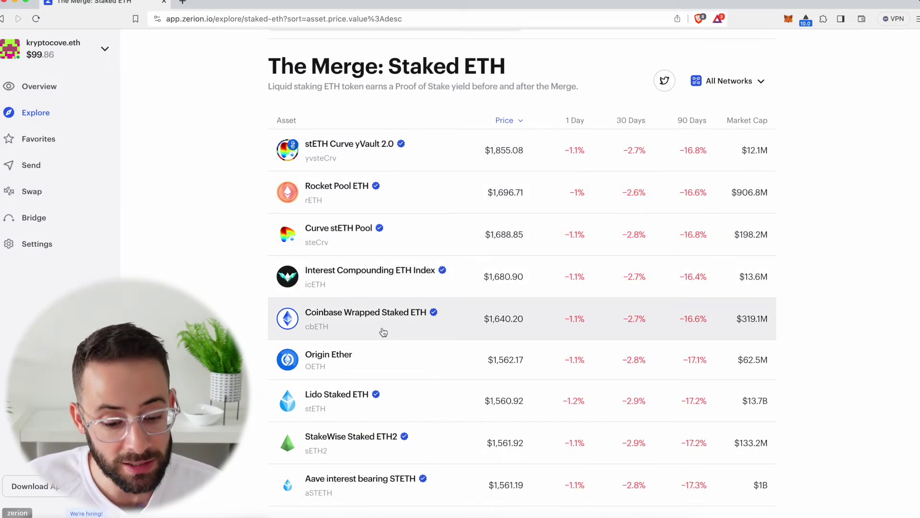
pyautogui.scroll(-1, 383, 328)
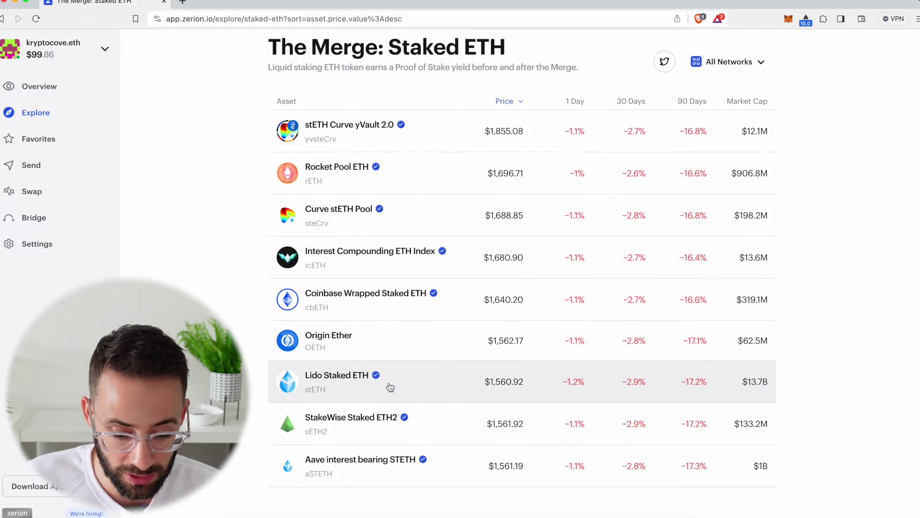
pyautogui.press('super+bracketleft')
pyautogui.scroll(-4, 194, 273)
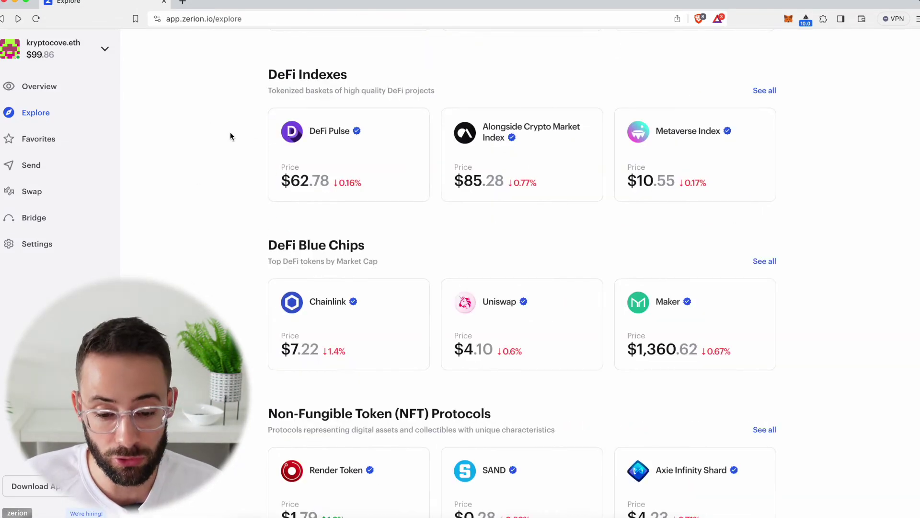
pyautogui.moveTo(272, 114)
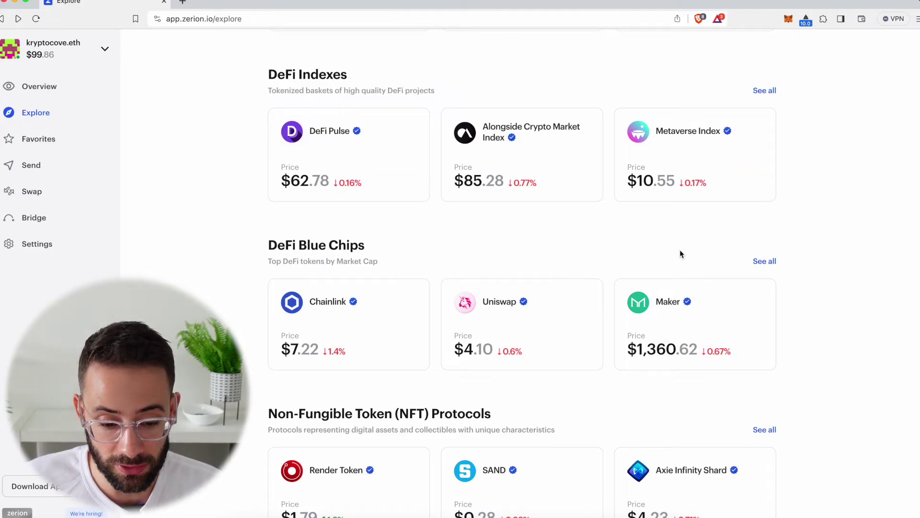
pyautogui.moveTo(533, 294)
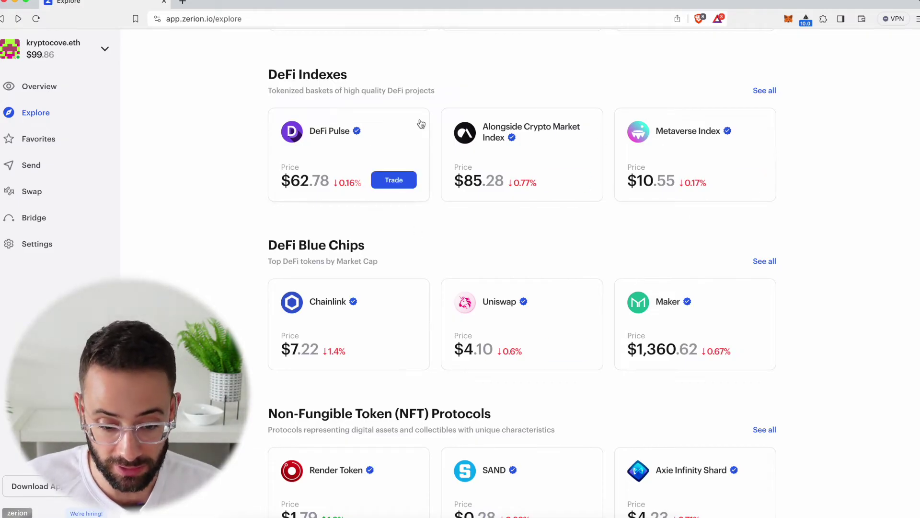
pyautogui.scroll(1, 734, 94)
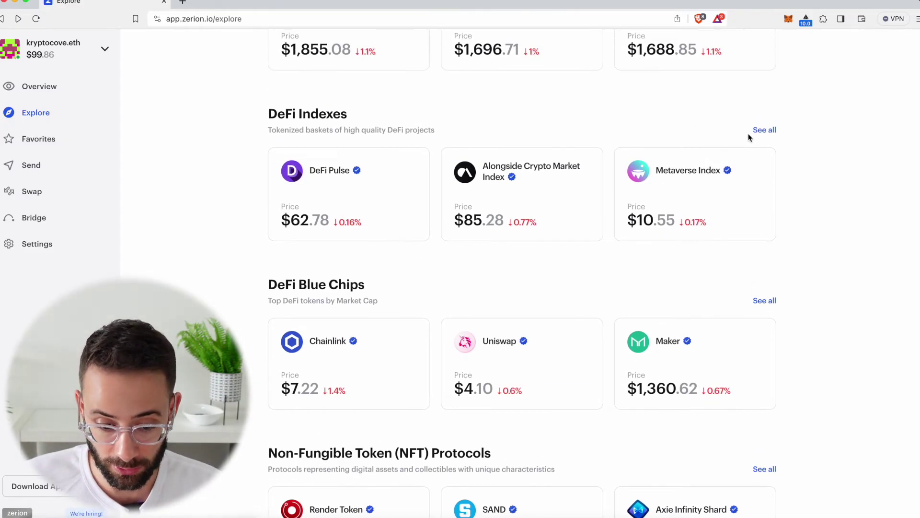
pyautogui.click(767, 130)
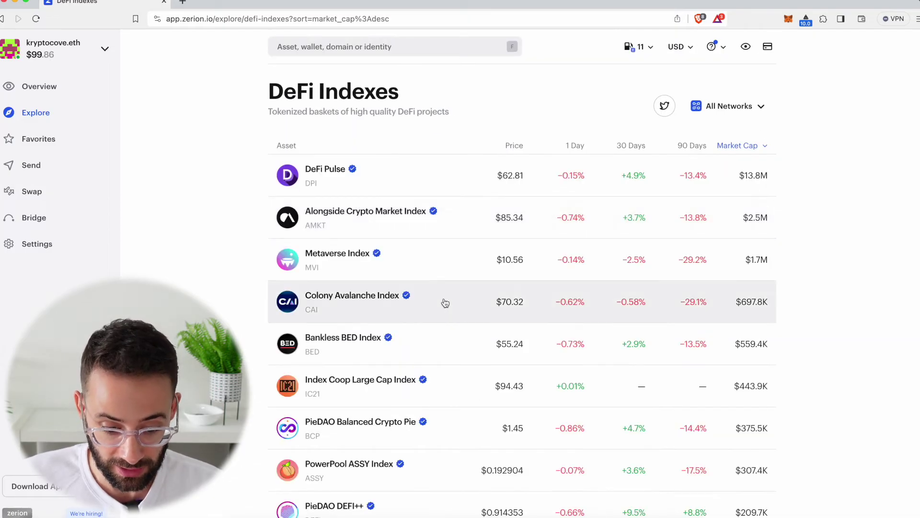
pyautogui.scroll(-2, 413, 308)
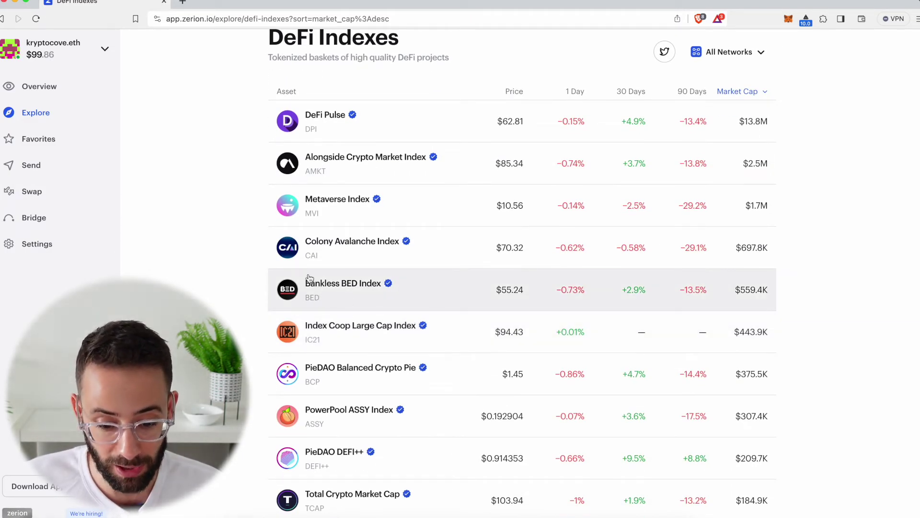
# Show the Bankless BED Index token page with its one-month price chart
pyautogui.click(352, 305)
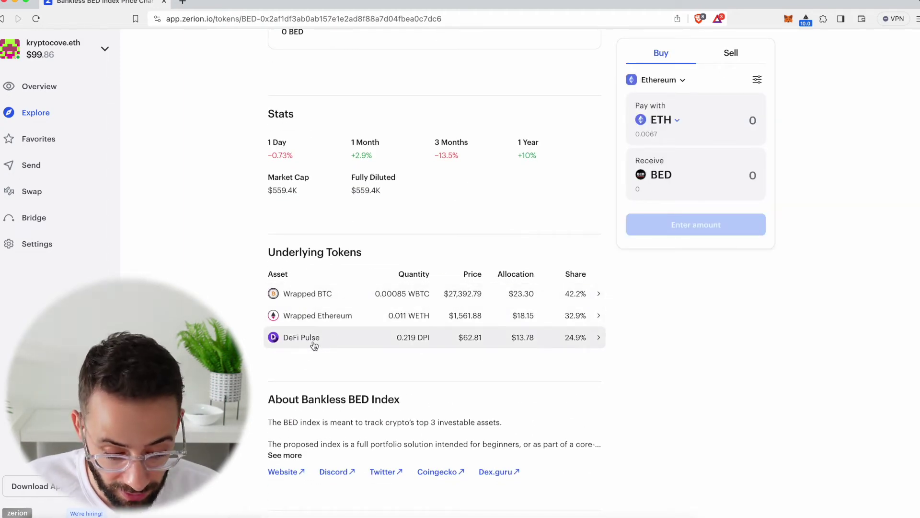
pyautogui.scroll(7, 314, 346)
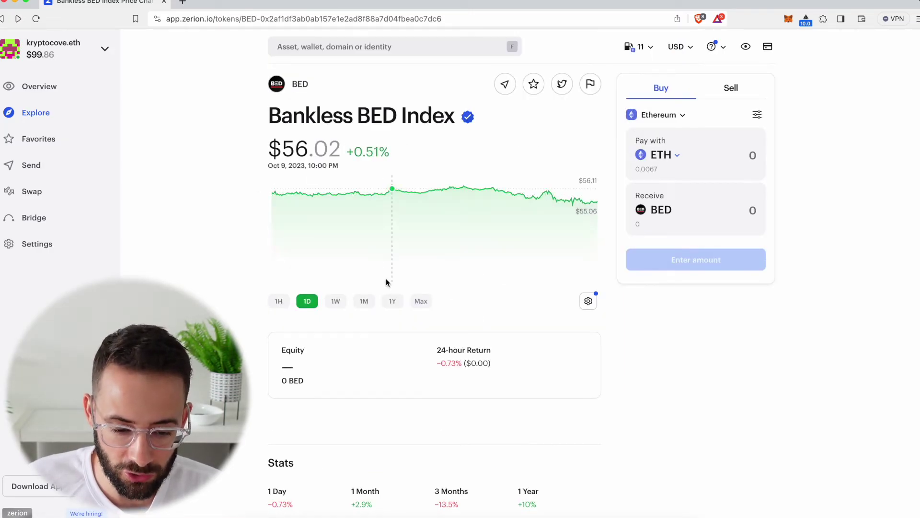
pyautogui.click(364, 301)
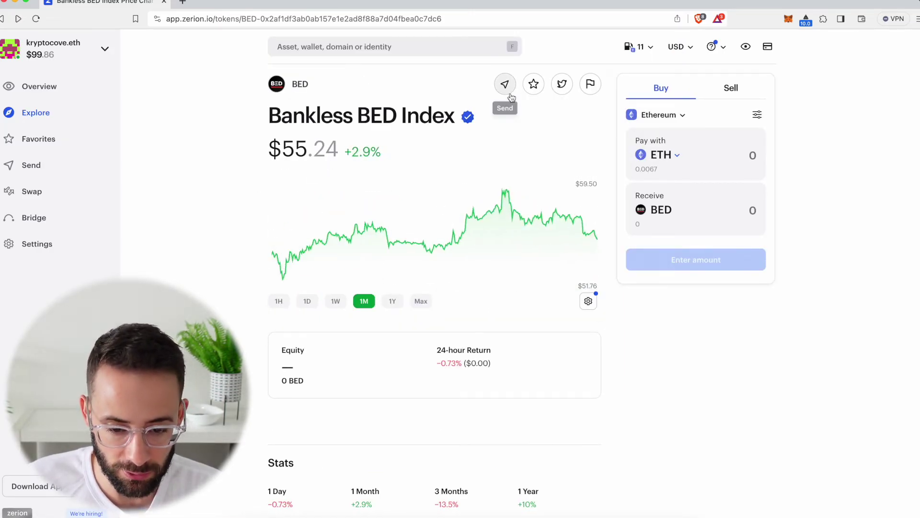
# Star Bankless BED Index as a favorite and confirm it in the Favorites list
pyautogui.click(541, 85)
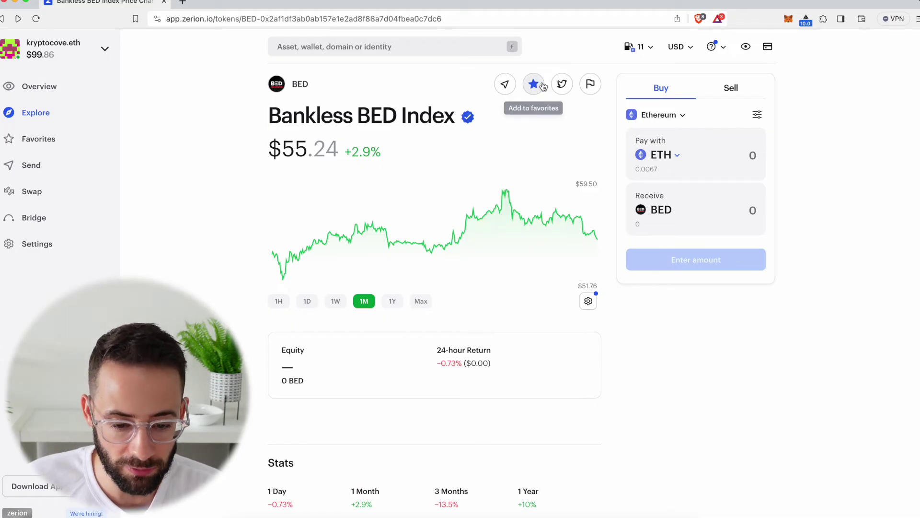
pyautogui.click(41, 142)
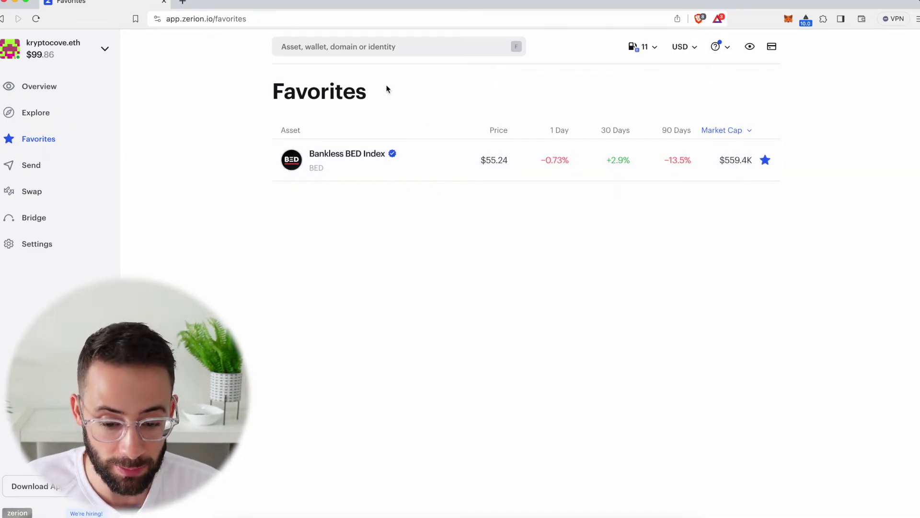
pyautogui.click(40, 171)
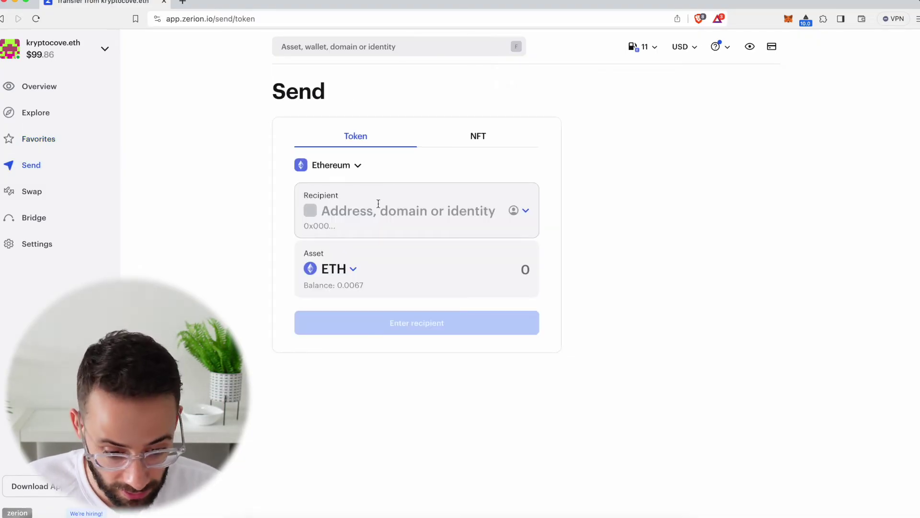
# On the Send form's NFT tab, pick your own wallet as recipient and select pooly - pfers #3435
pyautogui.click(474, 139)
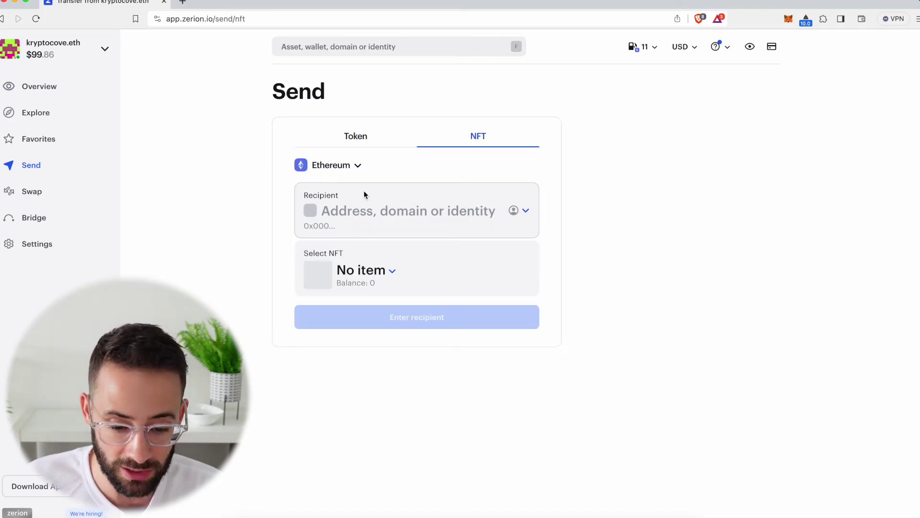
pyautogui.click(524, 212)
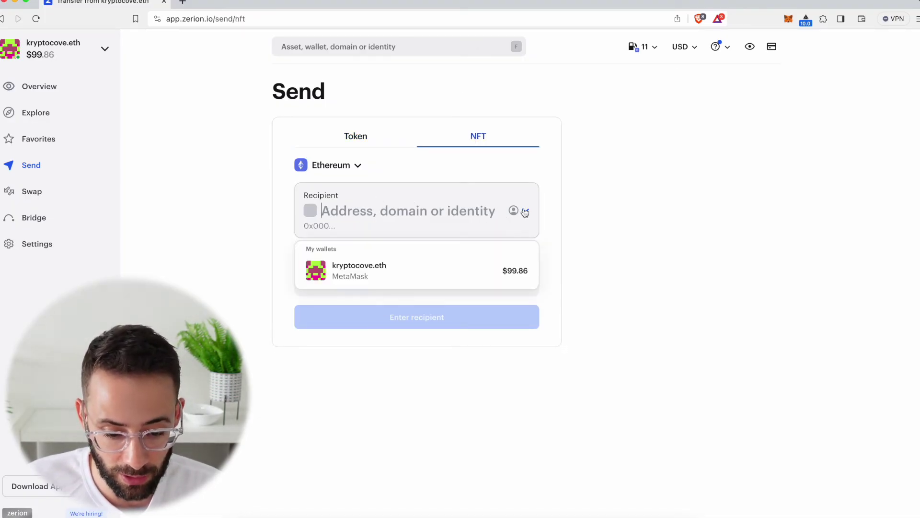
pyautogui.click(430, 281)
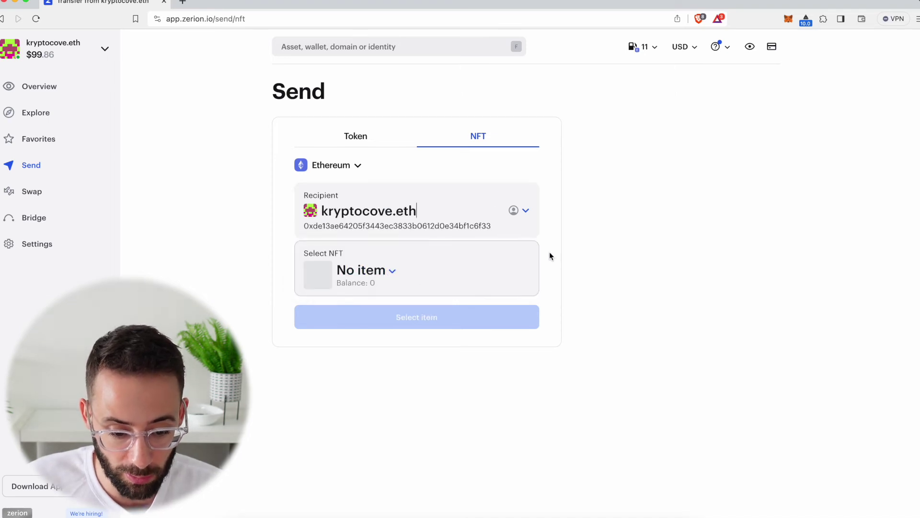
pyautogui.click(367, 277)
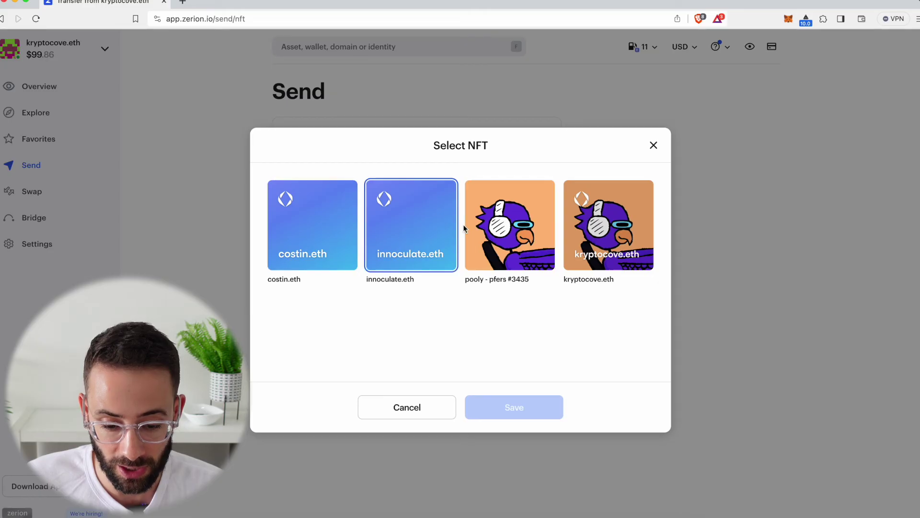
pyautogui.click(508, 225)
pyautogui.click(514, 407)
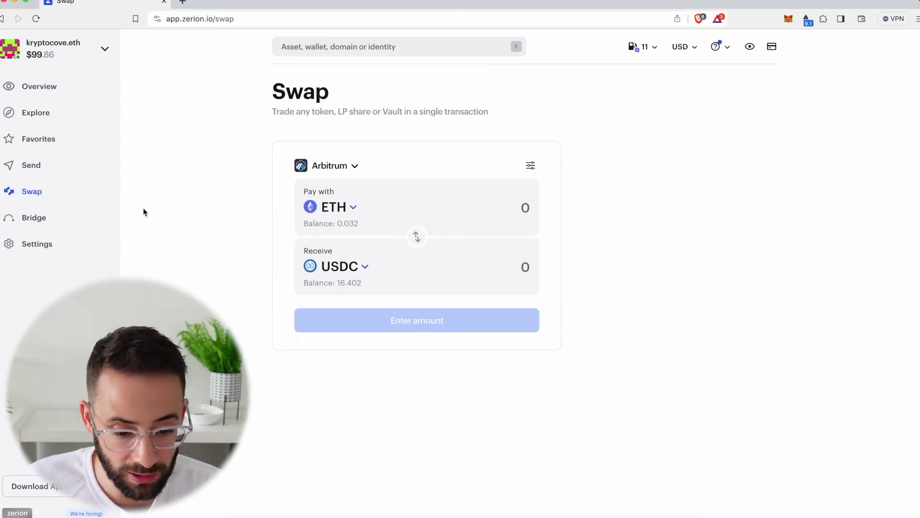
# Switch the Swap network from Arbitrum to Ethereum, then go to the Bridge page
pyautogui.click(349, 167)
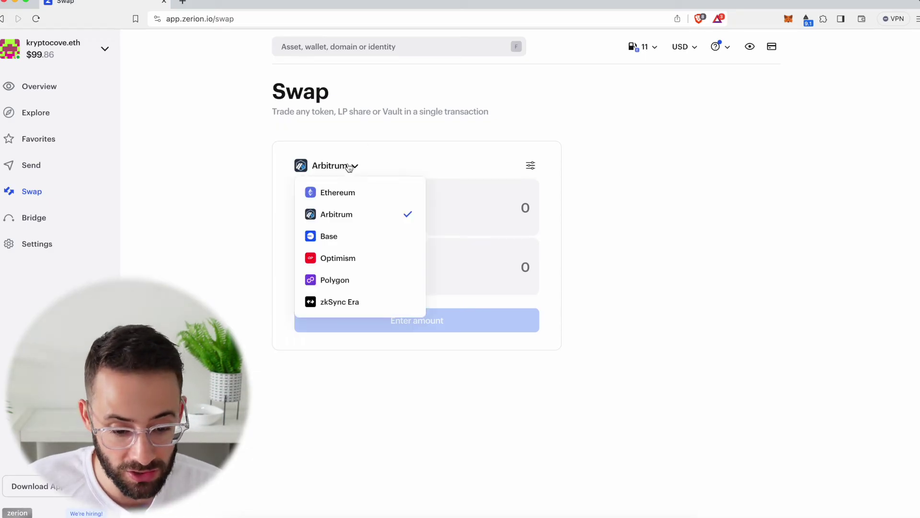
pyautogui.click(340, 193)
pyautogui.click(339, 167)
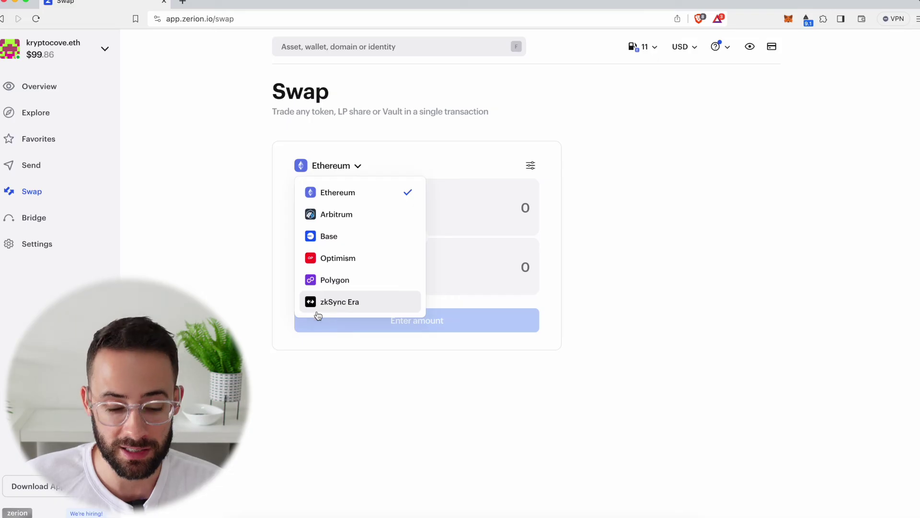
pyautogui.click(34, 219)
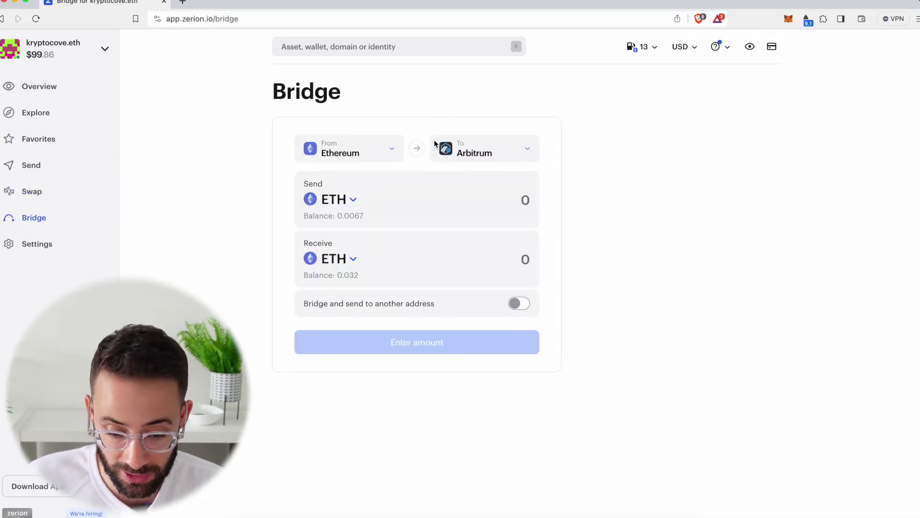
# Change the bridge's From network from Ethereum to Optimism
pyautogui.click(383, 156)
pyautogui.click(354, 241)
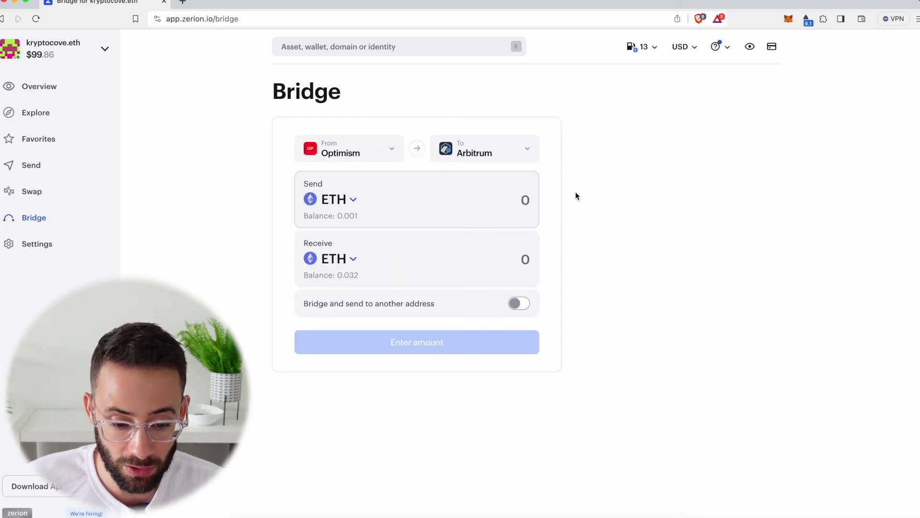